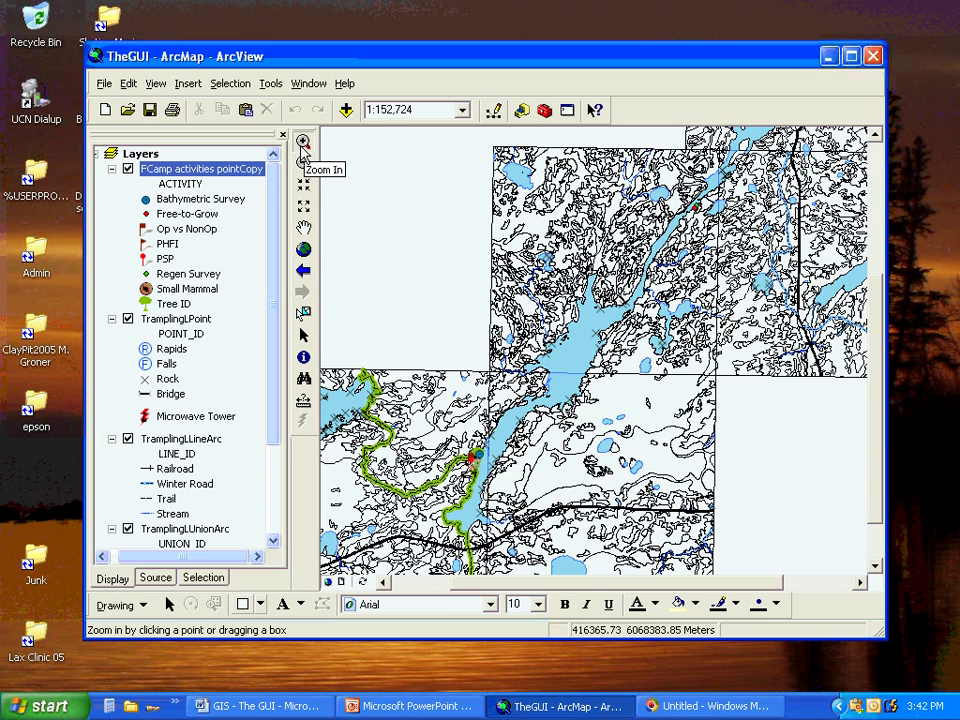
# - Zoom in to a box around the survey points on the lake's west shore, and zoom back out one level
pyautogui.click(304, 142)
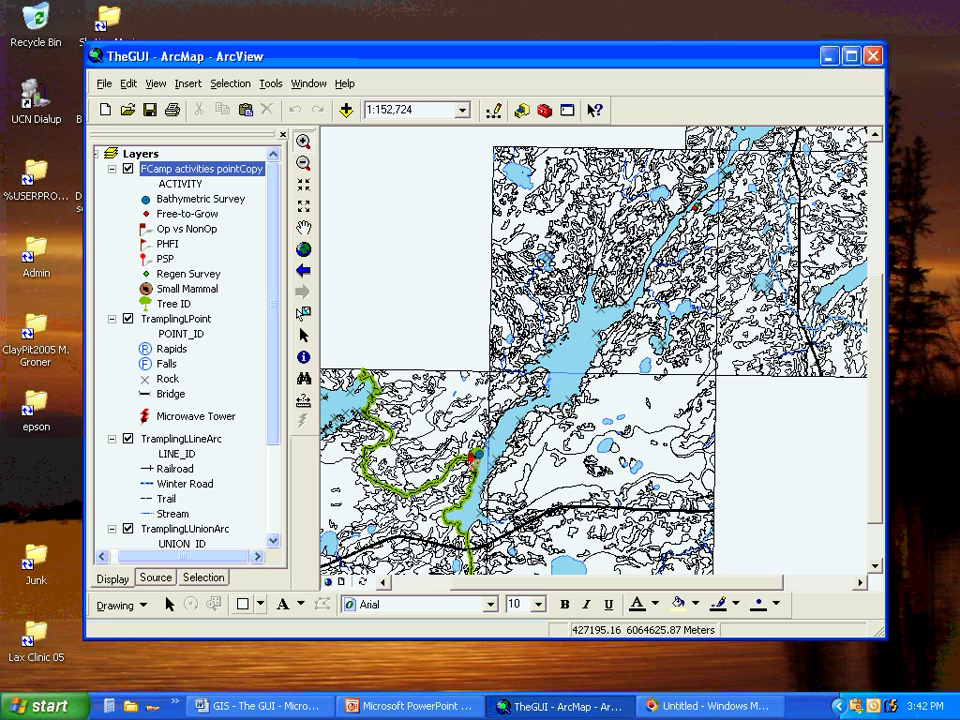
pyautogui.click(576, 360)
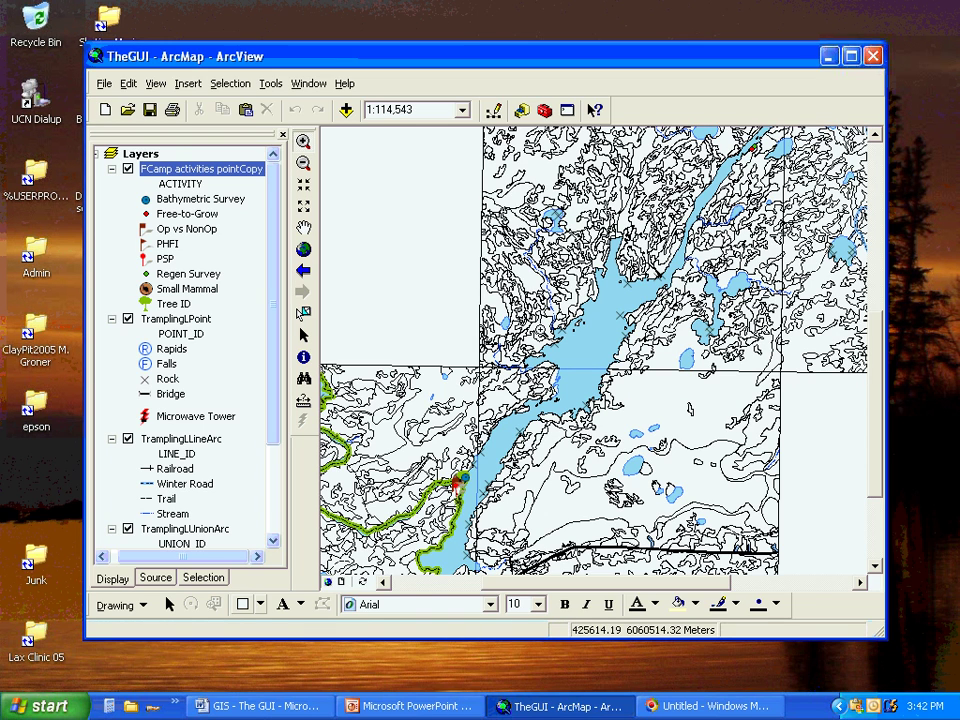
pyautogui.moveTo(430, 458); pyautogui.dragTo(488, 512)
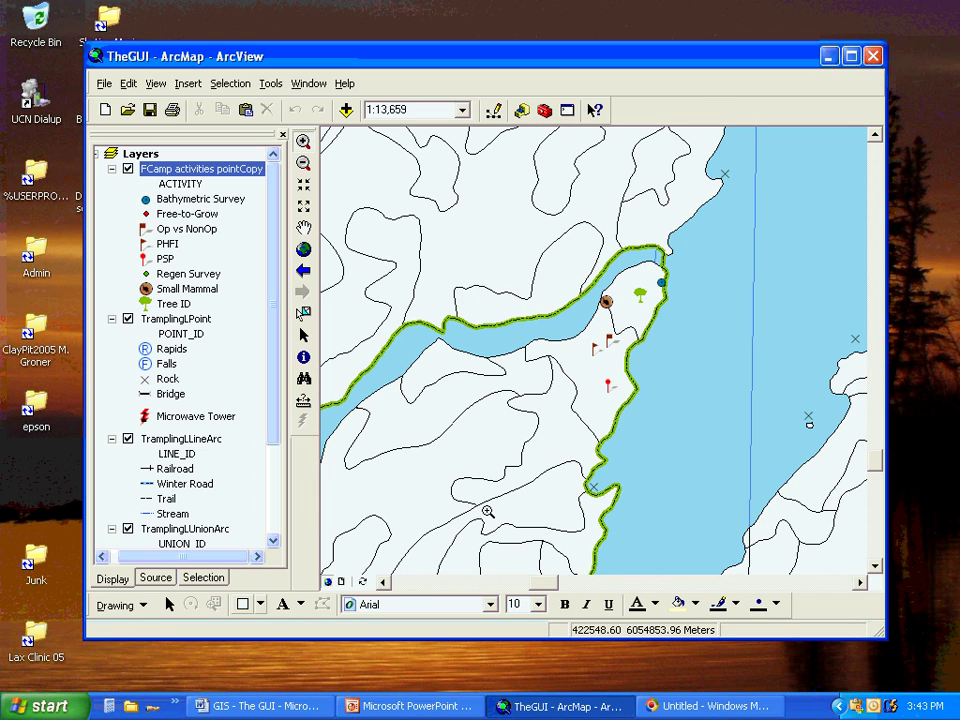
pyautogui.click(304, 165)
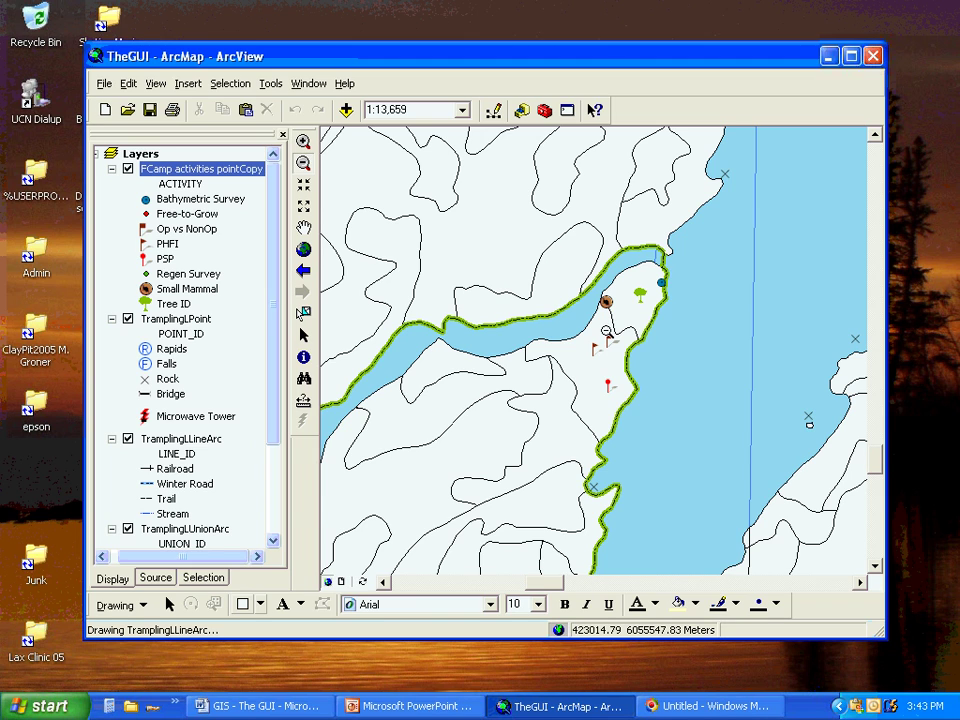
pyautogui.click(606, 330)
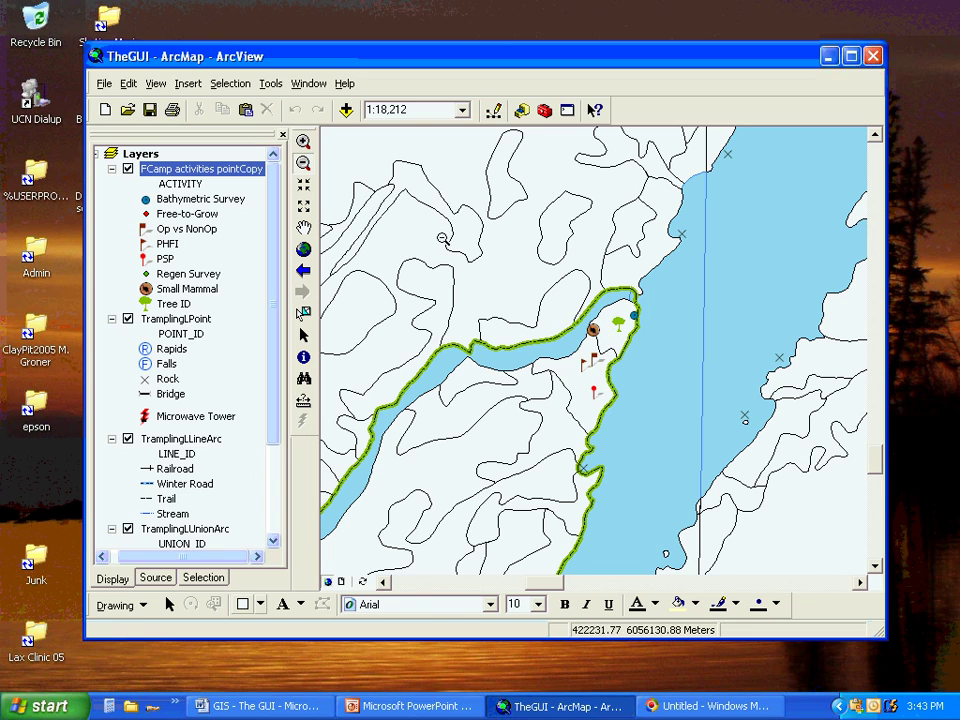
# - Apply one fixed zoom in and one fixed zoom out, and pan the map to the area northwest of the survey points
pyautogui.click(303, 188)
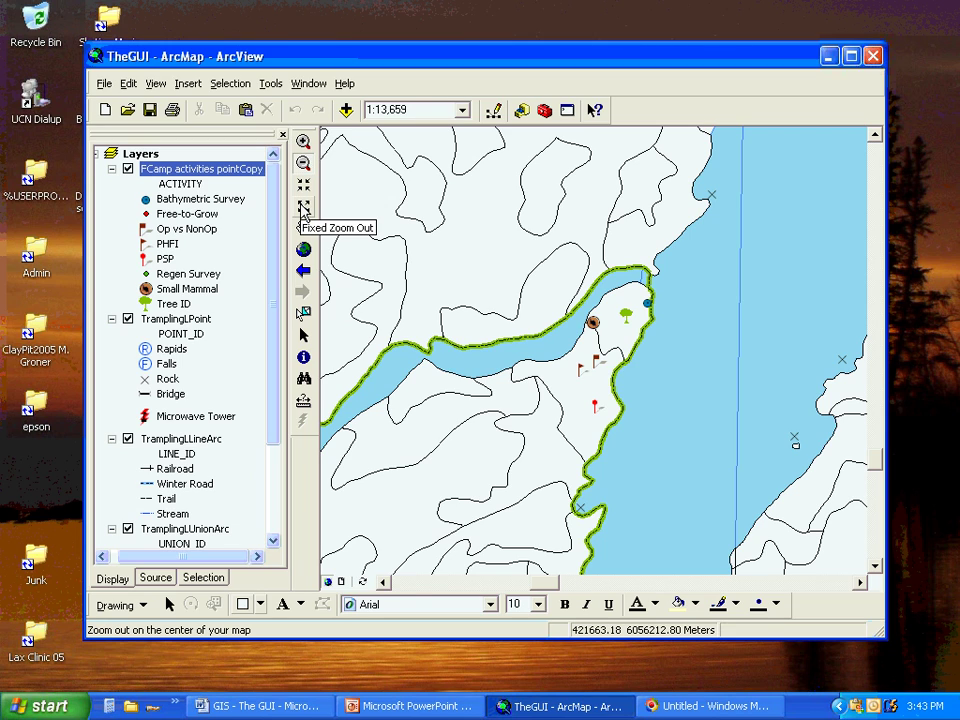
pyautogui.click(303, 210)
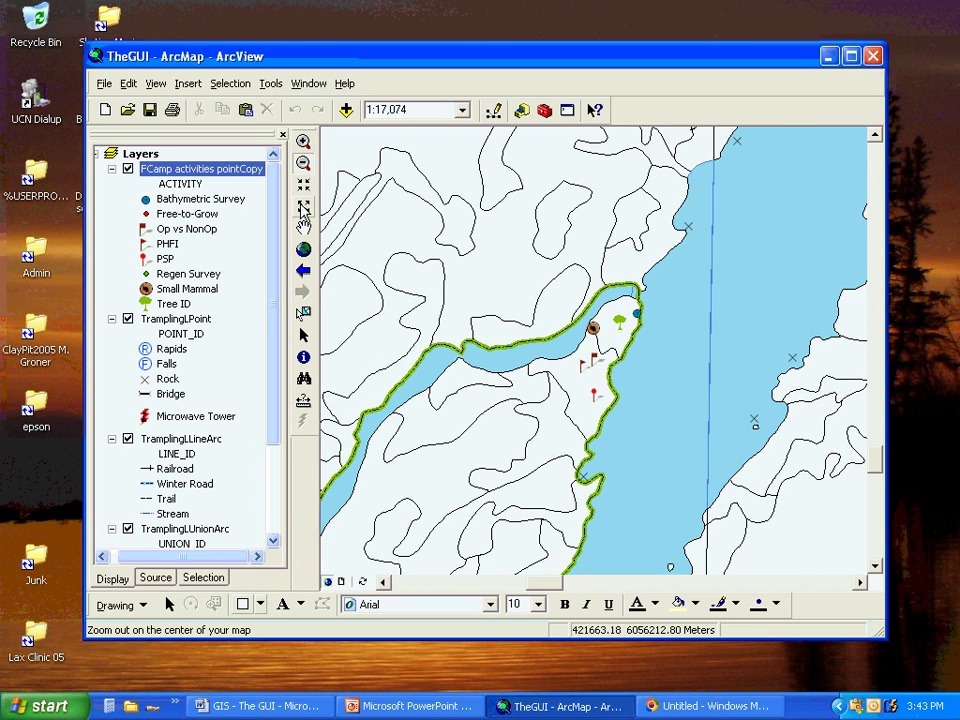
pyautogui.click(304, 228)
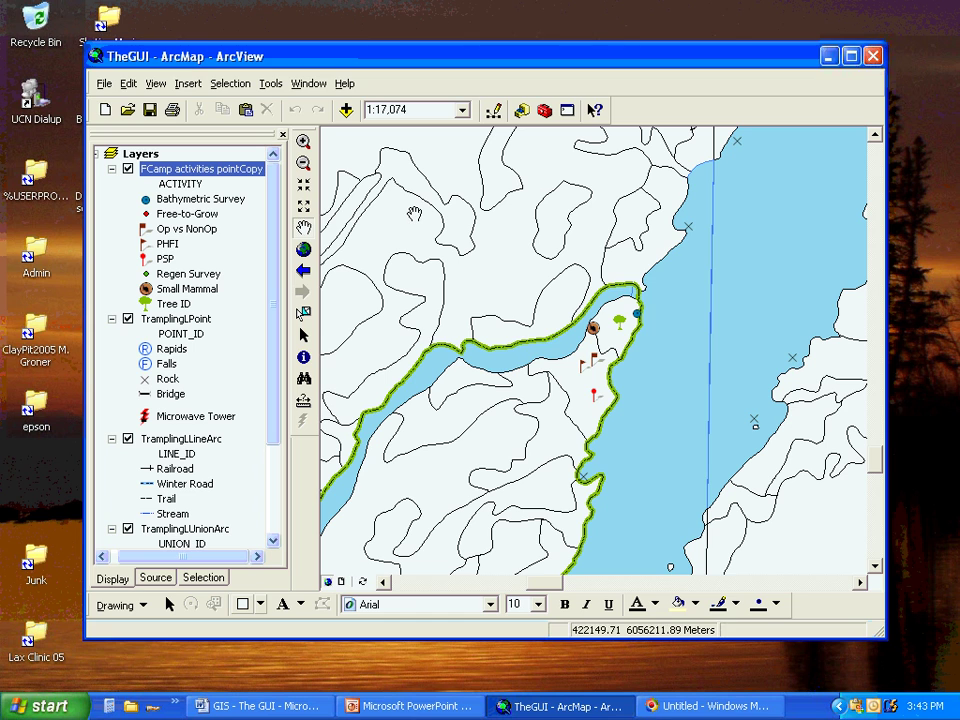
pyautogui.moveTo(414, 213); pyautogui.dragTo(729, 397)
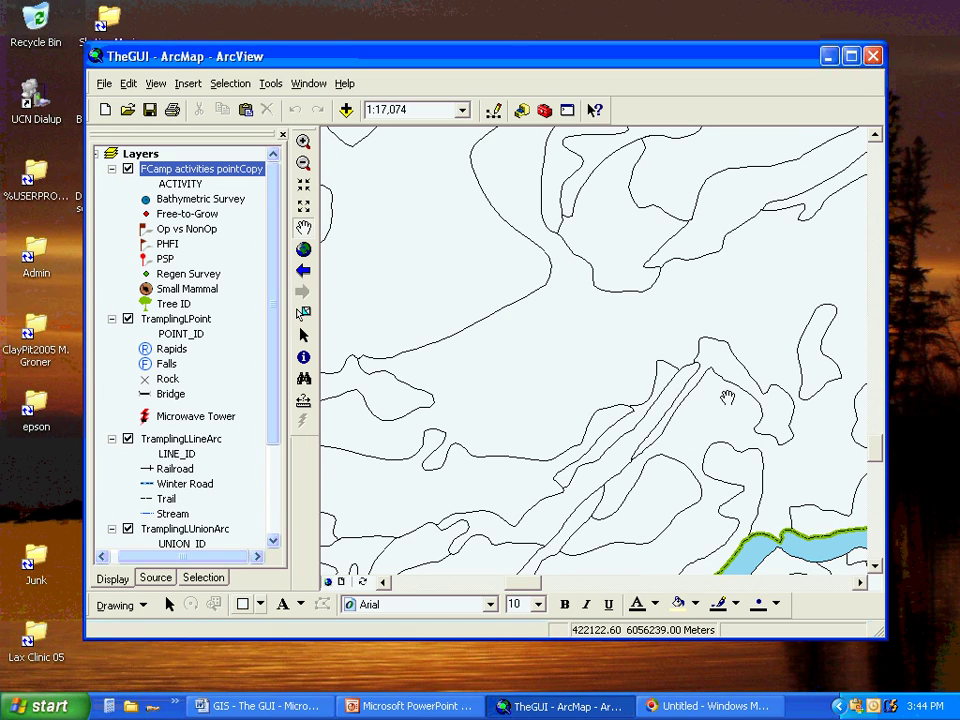
# - Switch between the full map extent and the previous extent, ending on the full extent, and zoom to a box around the lake's southern part
pyautogui.click(304, 251)
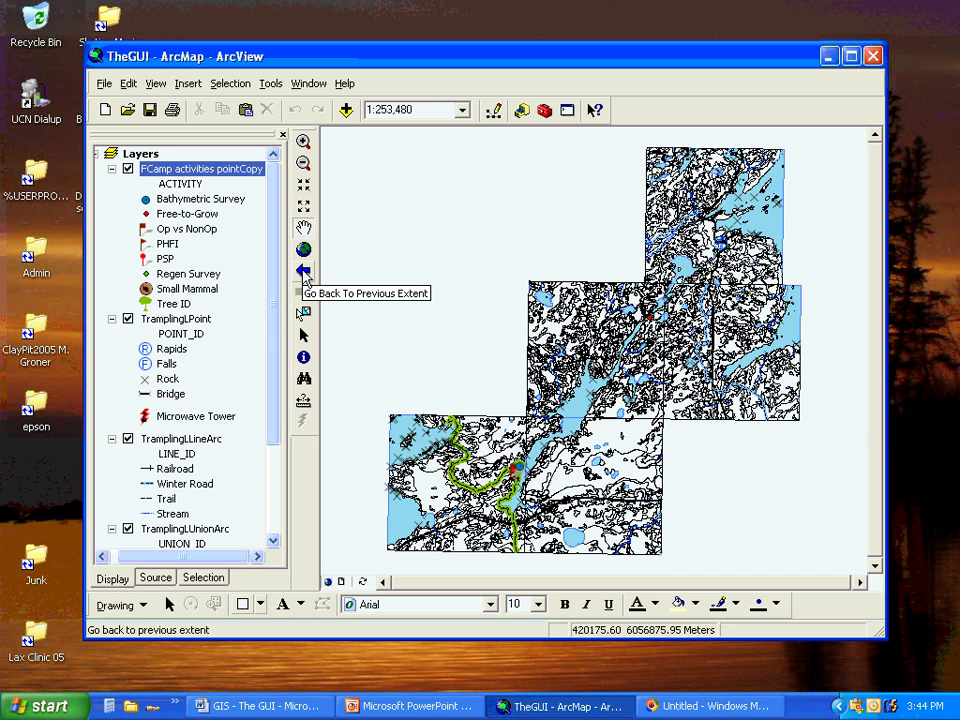
pyautogui.click(304, 272)
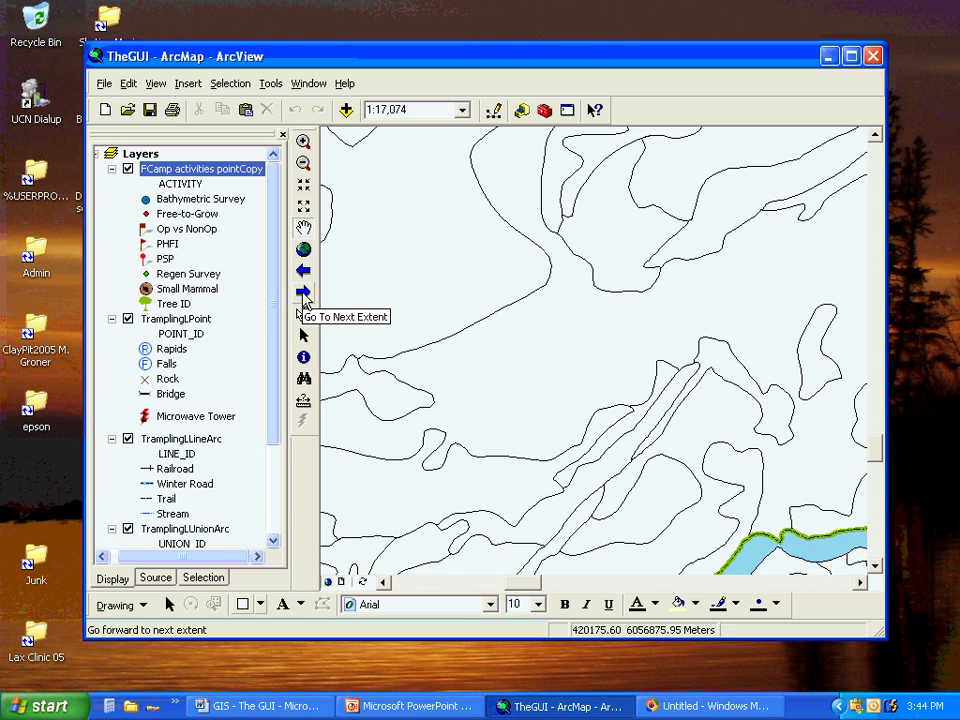
pyautogui.click(304, 294)
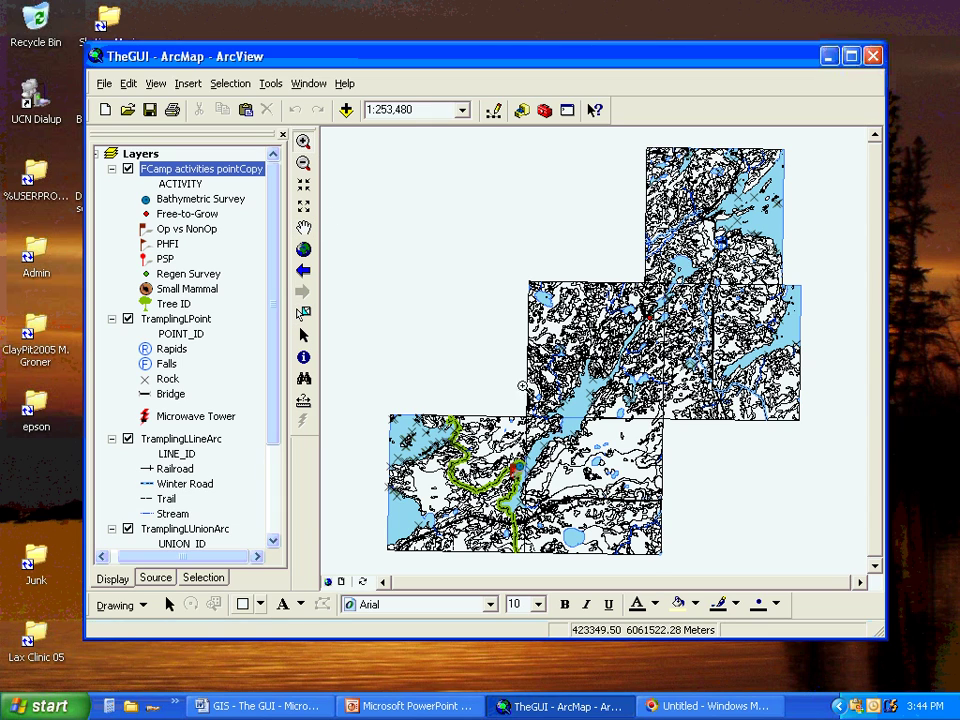
pyautogui.moveTo(485, 393); pyautogui.dragTo(623, 535)
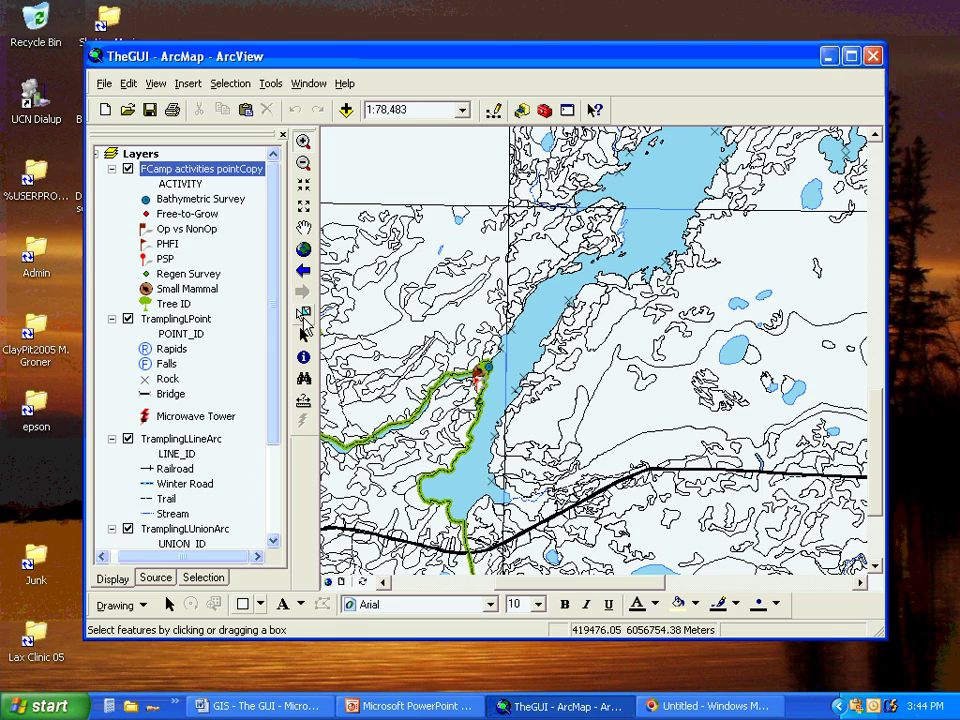
# - Select the polygon on the lake's east shore, and replace it with a box selection of the features farther southeast
pyautogui.click(304, 320)
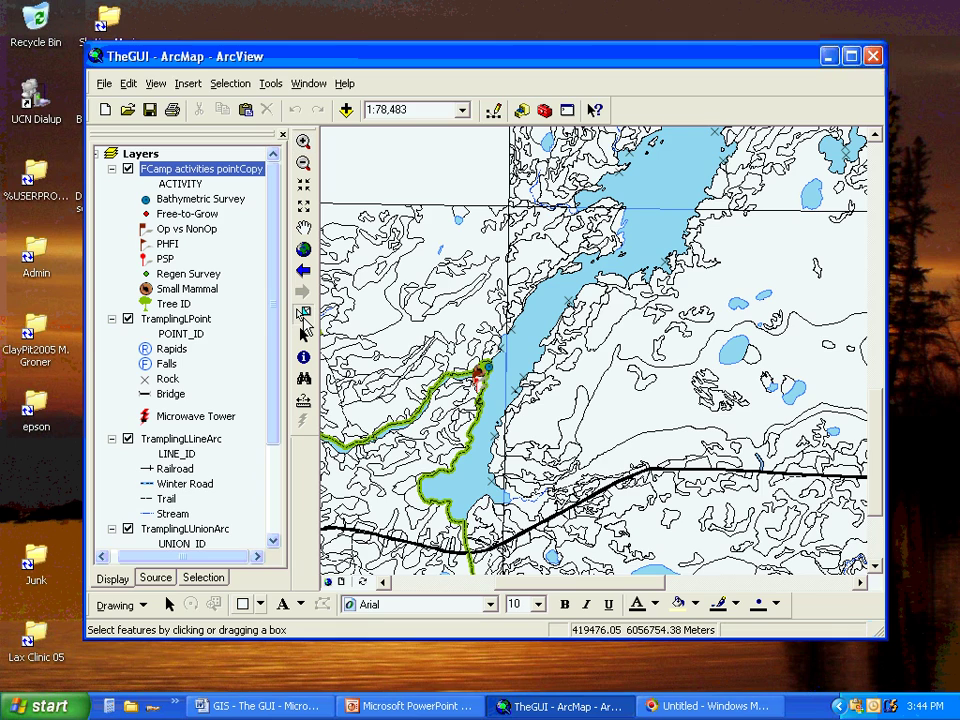
pyautogui.click(608, 314)
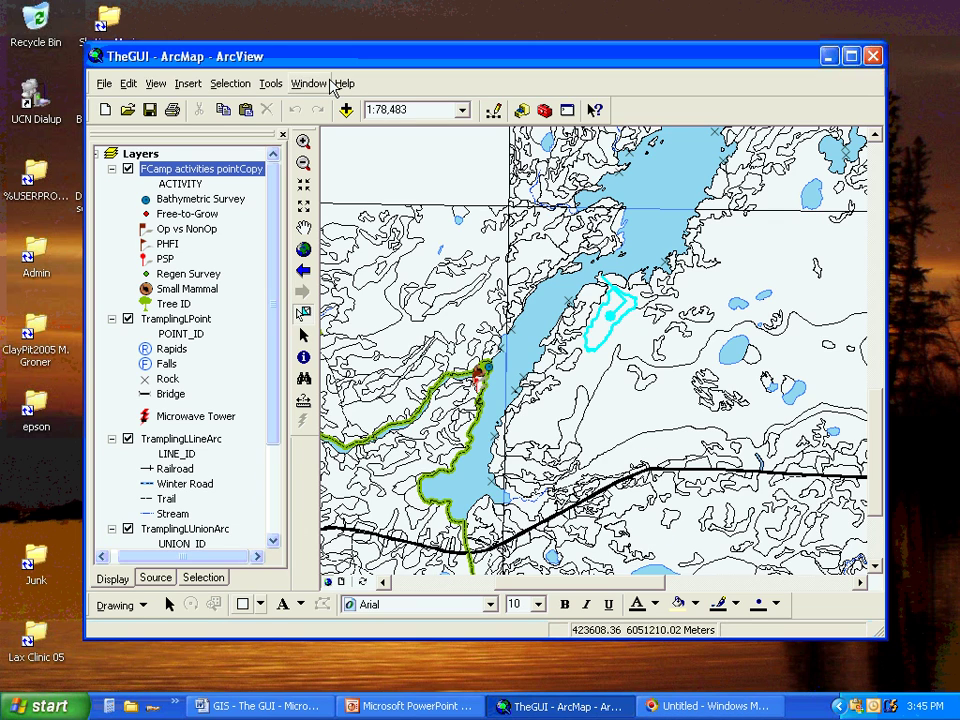
pyautogui.moveTo(589, 366); pyautogui.dragTo(739, 492)
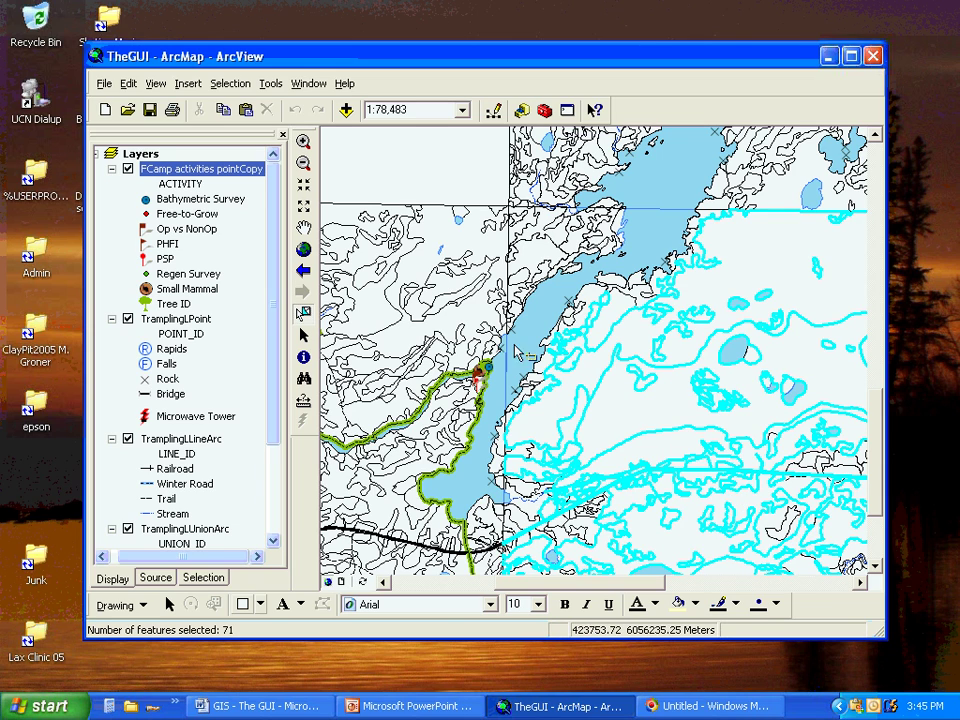
# - Clear all selected features and switch to the Select Elements tool
pyautogui.click(227, 85)
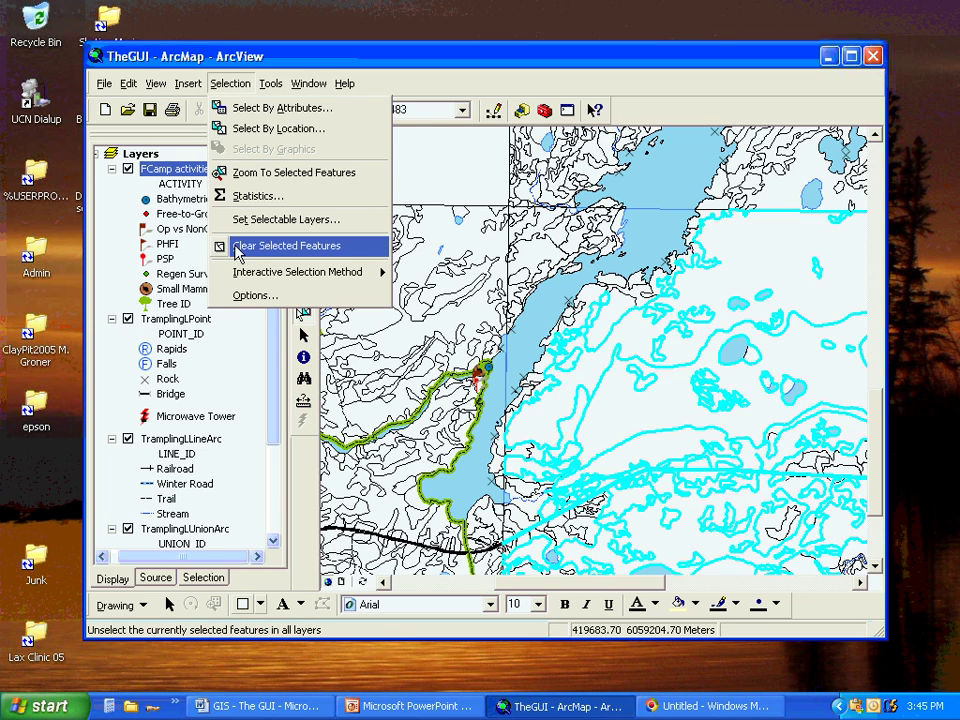
pyautogui.click(247, 250)
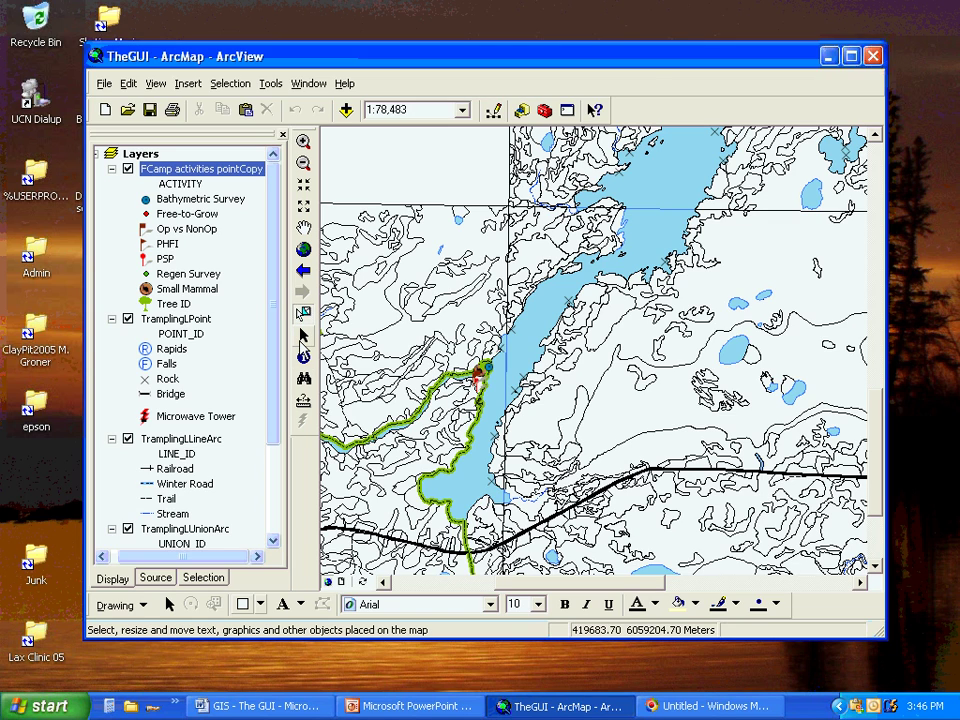
pyautogui.click(303, 336)
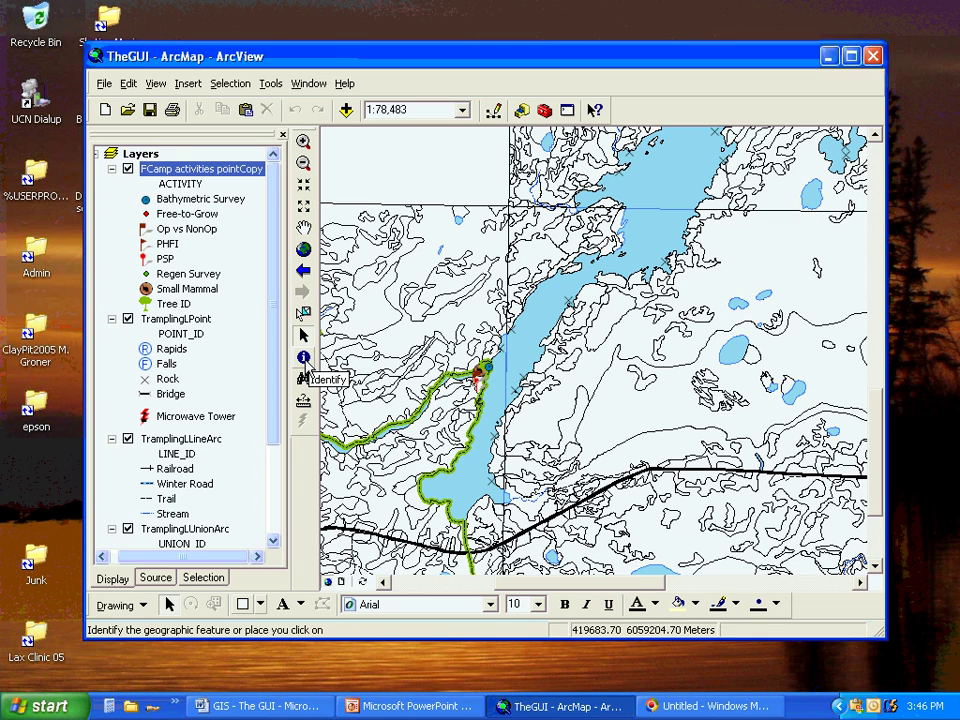
# - Identify the polygon on the lake's northeast shore in the TrampingL layer and review its attributes down to CutClass
pyautogui.click(304, 360)
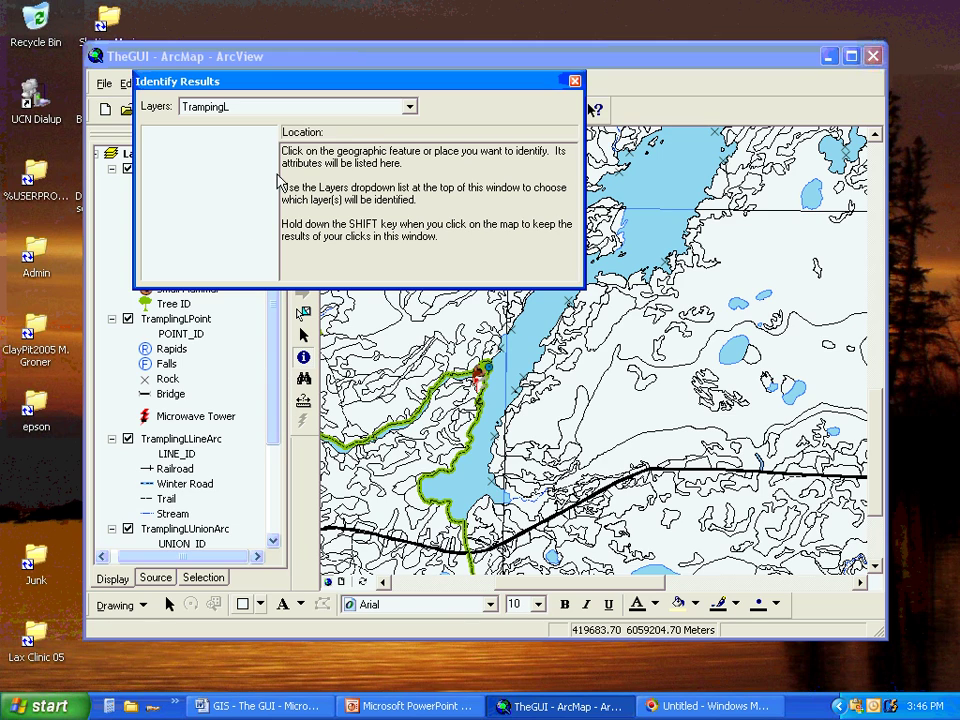
pyautogui.click(410, 106)
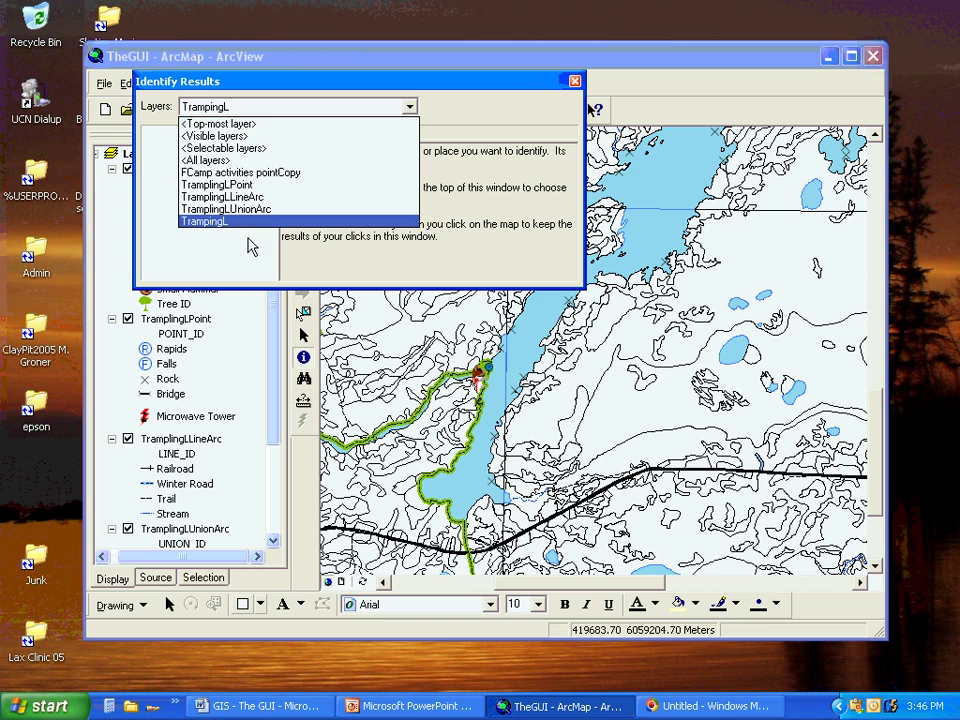
pyautogui.click(272, 224)
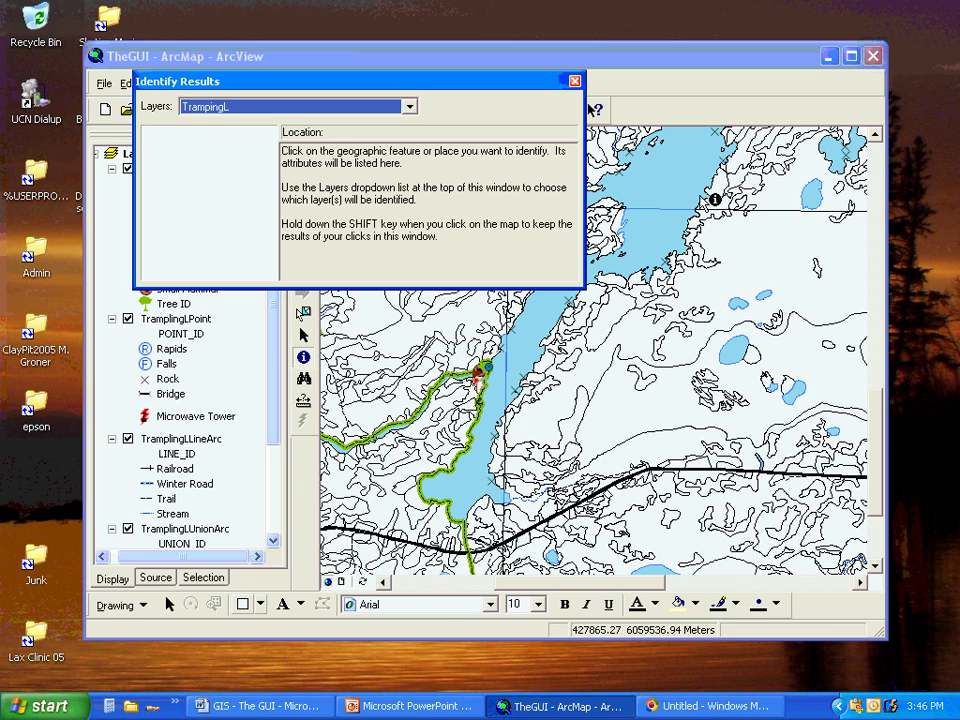
pyautogui.click(720, 187)
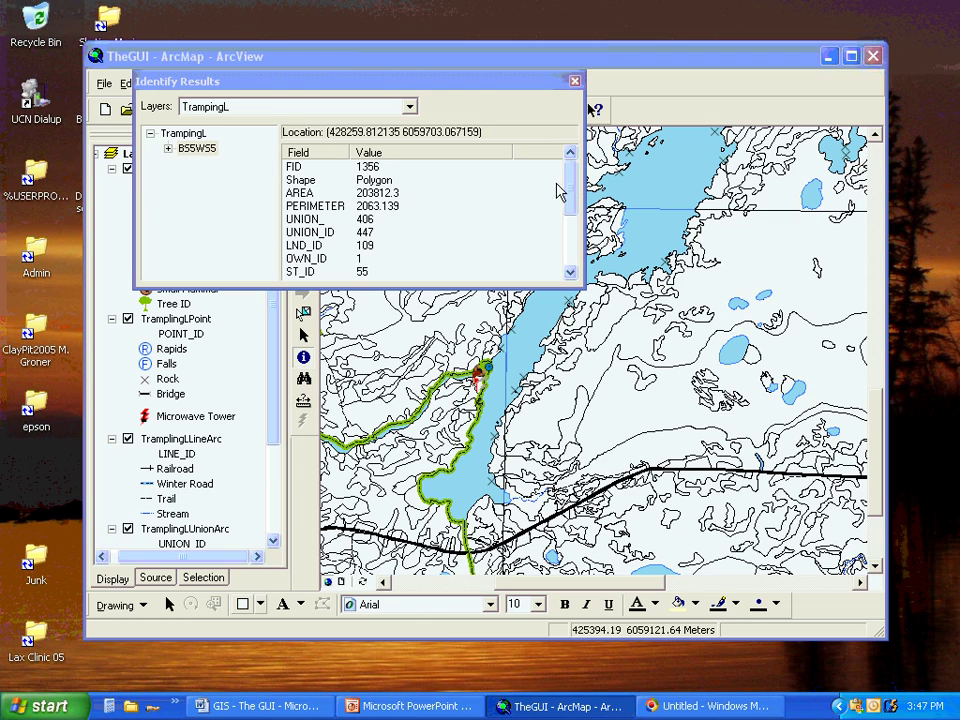
pyautogui.moveTo(570, 187)
pyautogui.mouseDown()
pyautogui.moveTo(574, 206)
pyautogui.moveTo(574, 183)
pyautogui.mouseUp()
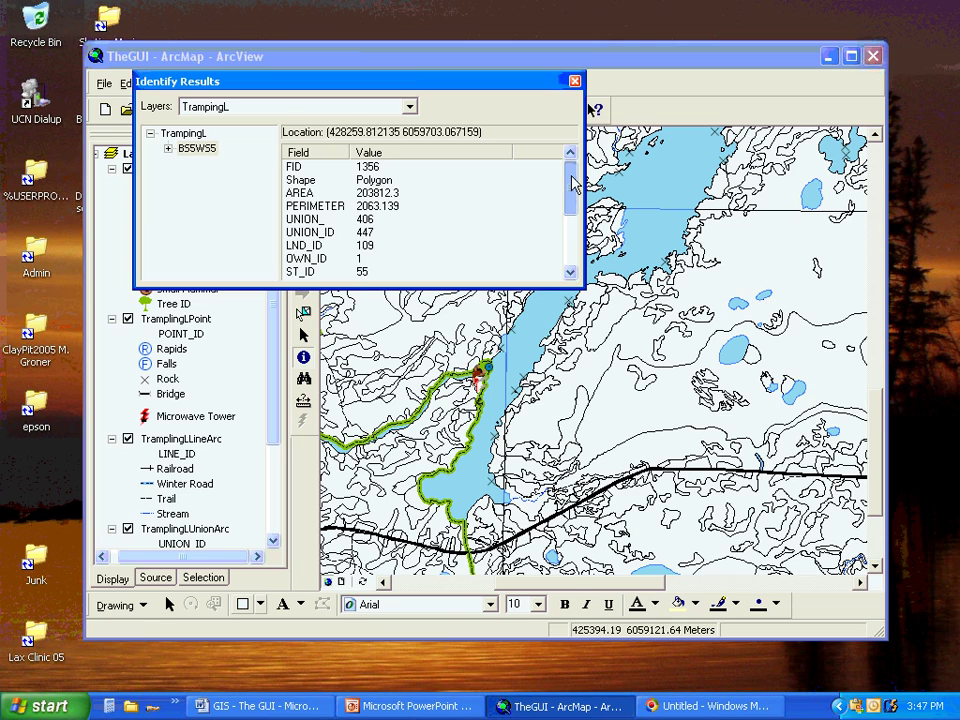
pyautogui.moveTo(575, 187); pyautogui.dragTo(574, 188)
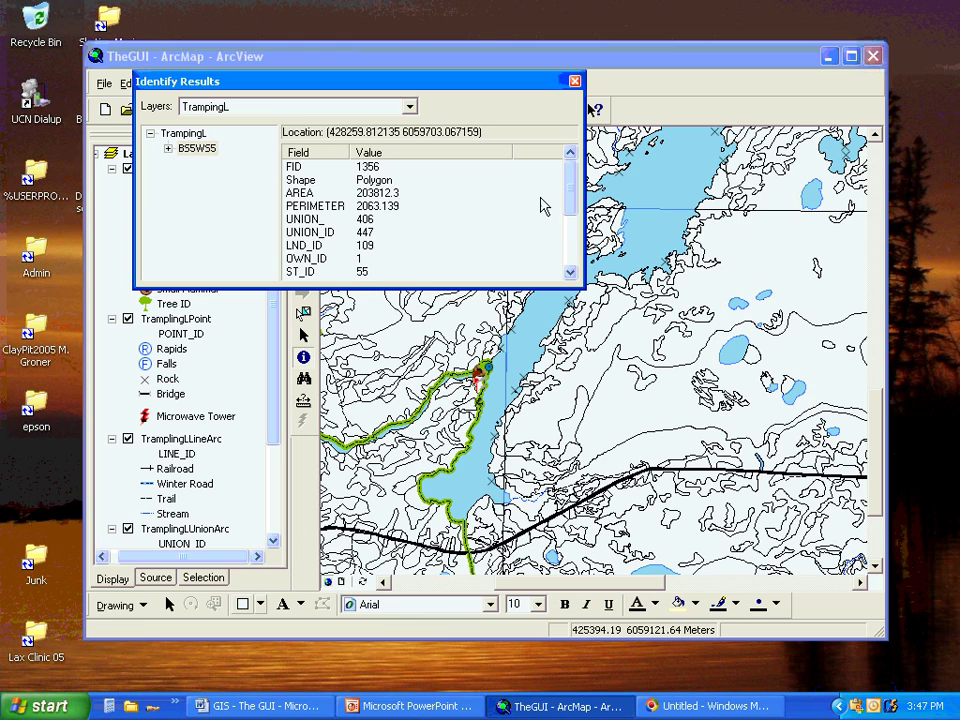
pyautogui.moveTo(570, 199); pyautogui.dragTo(568, 221)
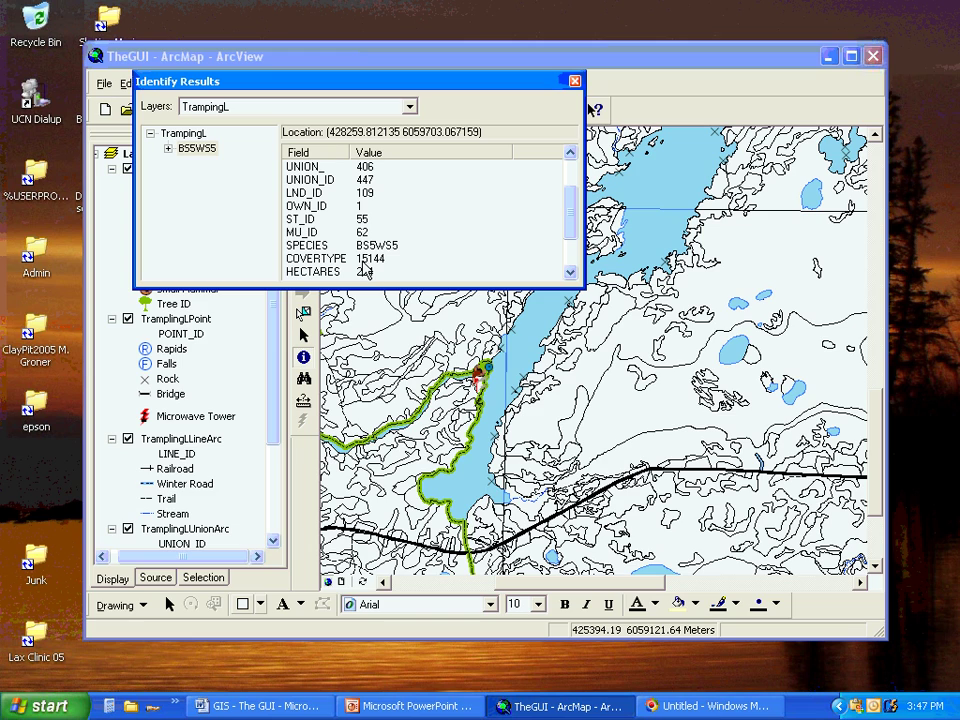
pyautogui.click(570, 238)
pyautogui.click(572, 238)
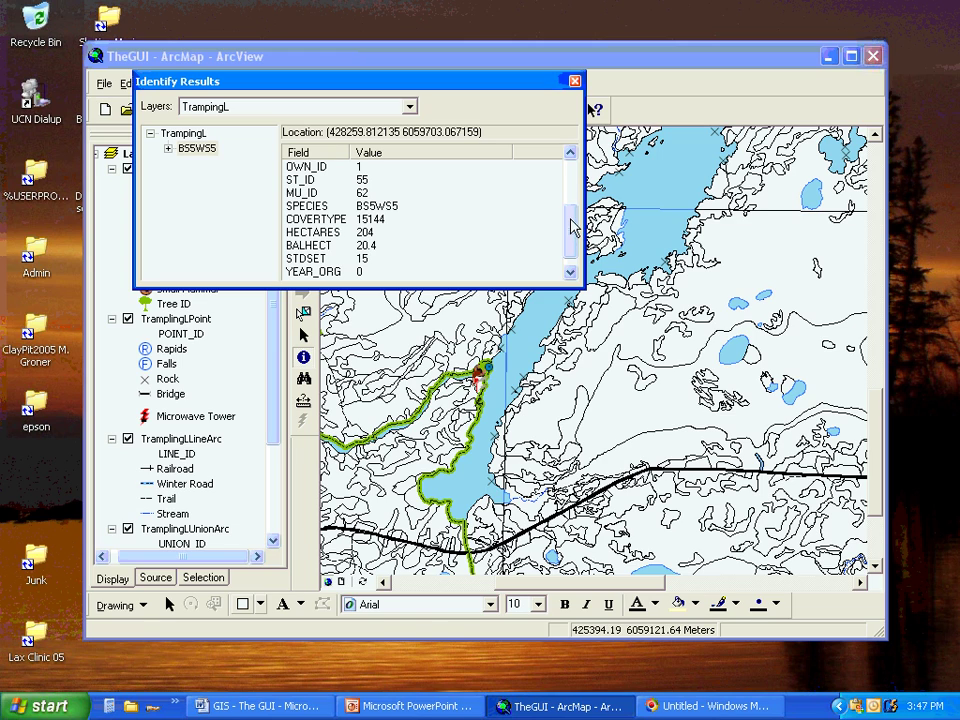
pyautogui.moveTo(573, 227); pyautogui.dragTo(573, 238)
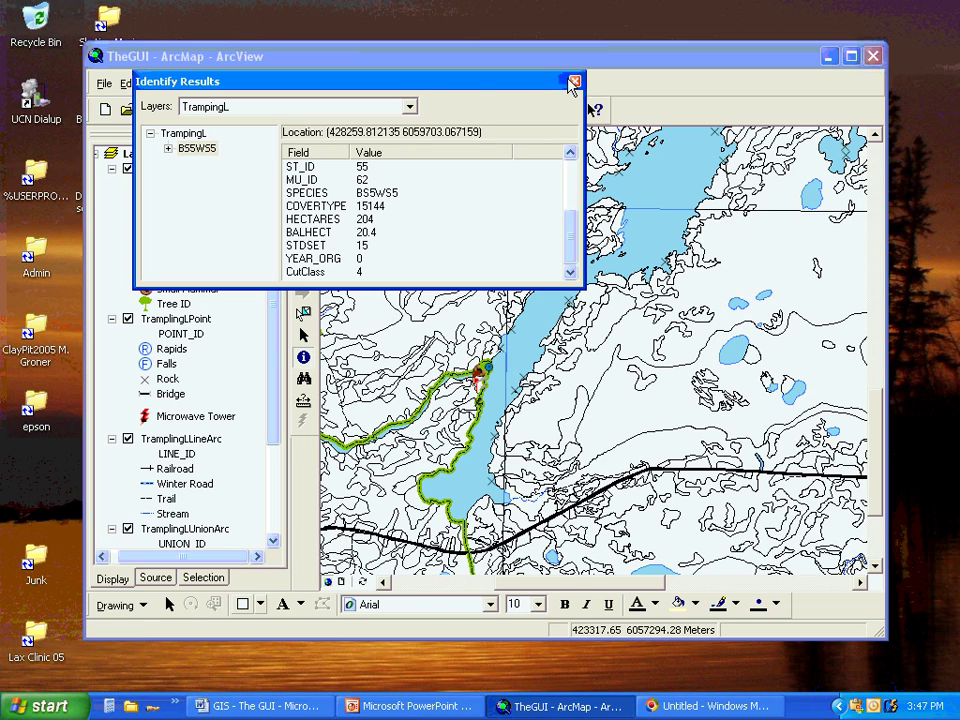
# - Identify the Bathymetric Survey point on the west shore in the FCamp activities pointCopy layer, and close the results
pyautogui.click(410, 107)
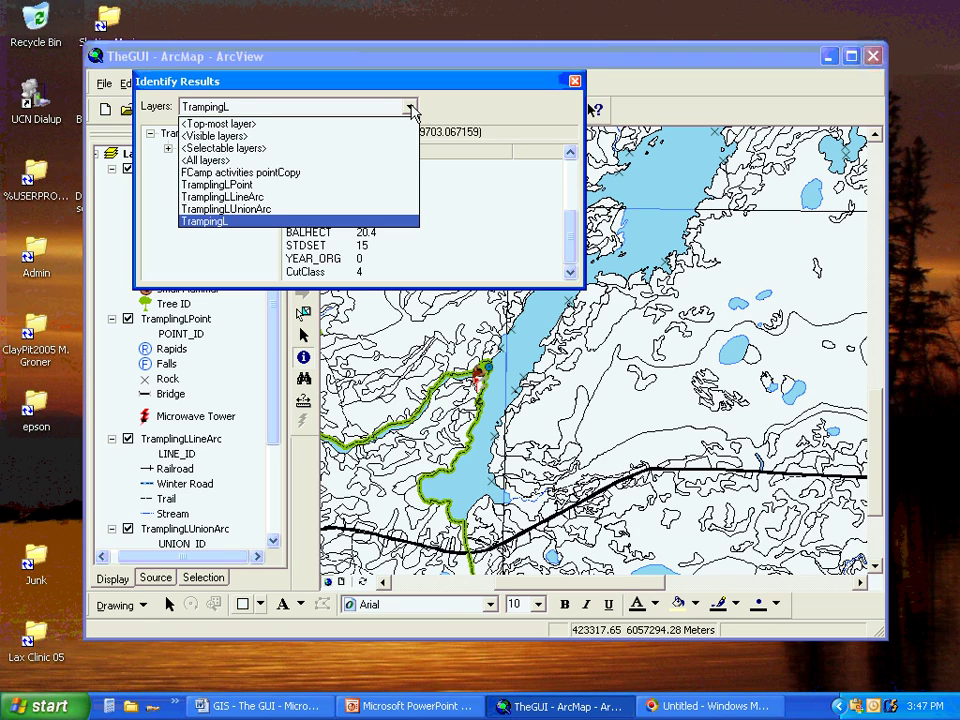
pyautogui.click(244, 180)
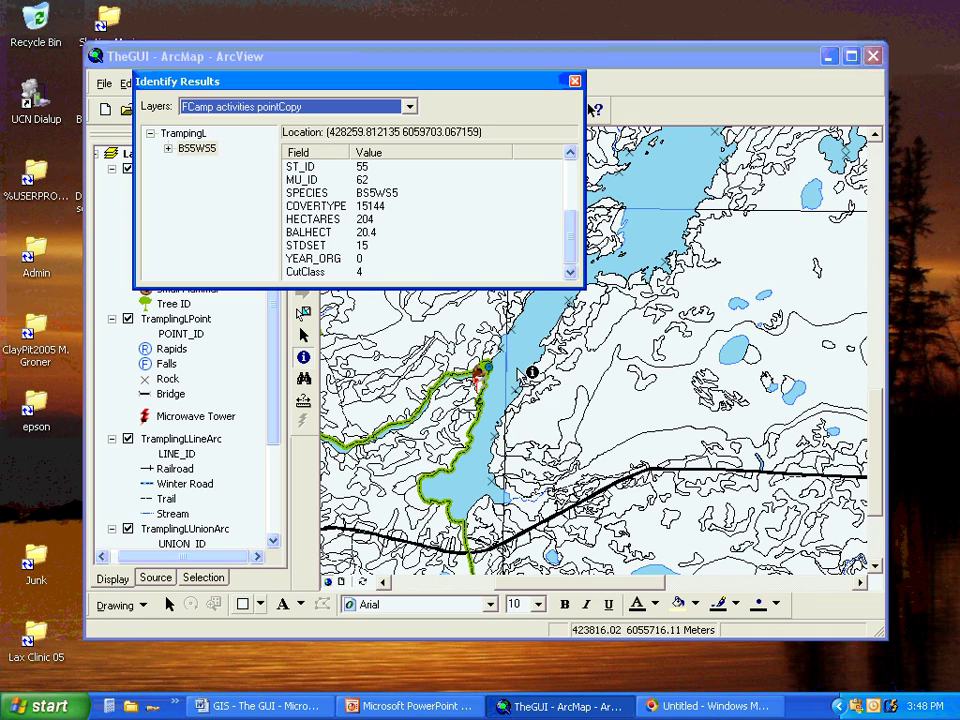
pyautogui.click(732, 188)
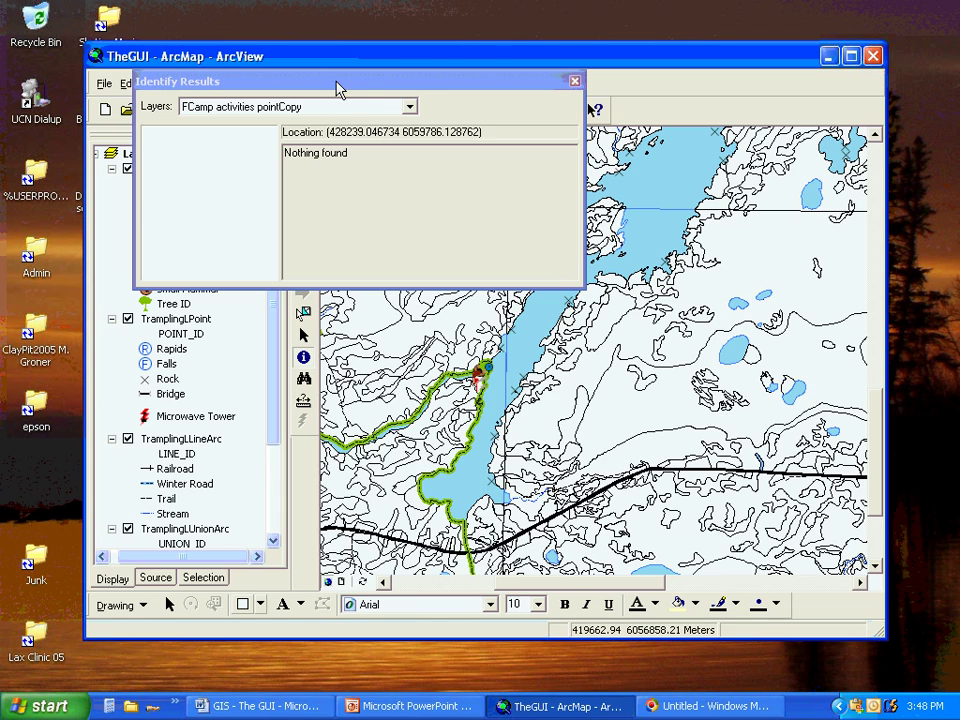
pyautogui.click(486, 371)
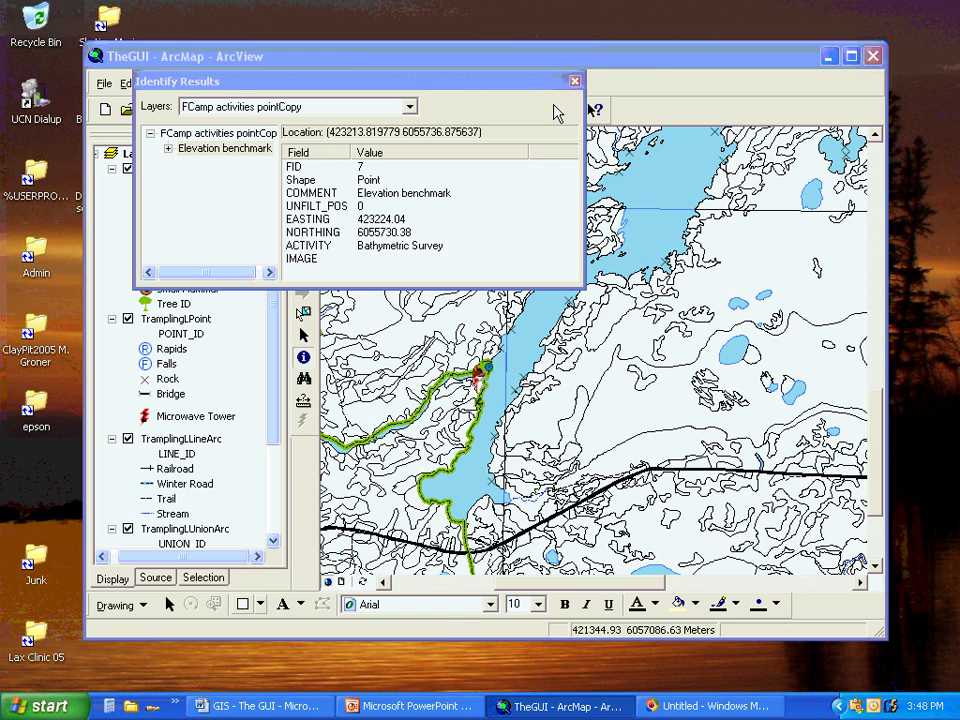
pyautogui.click(574, 80)
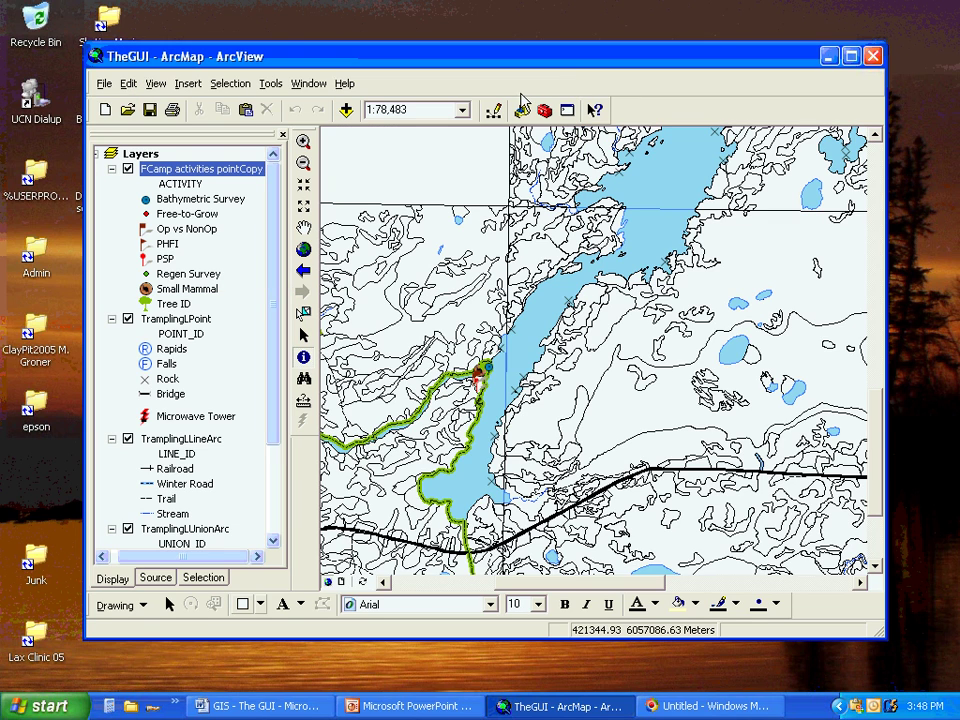
# - Search for features containing 900 in the LND_ID field of the TrampingL layer
pyautogui.click(305, 388)
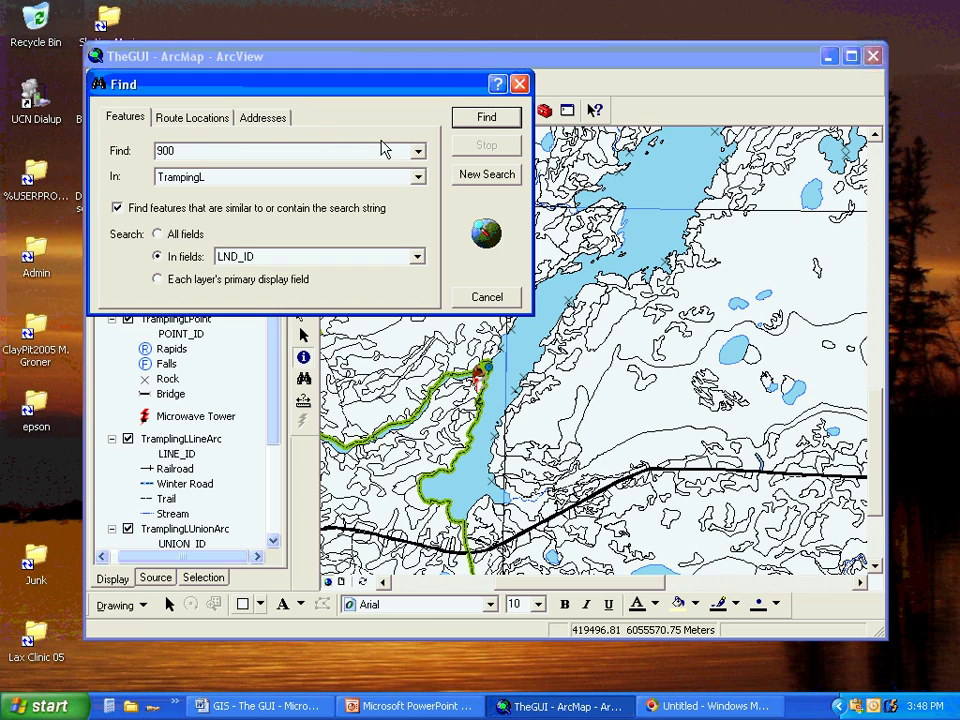
pyautogui.click(486, 120)
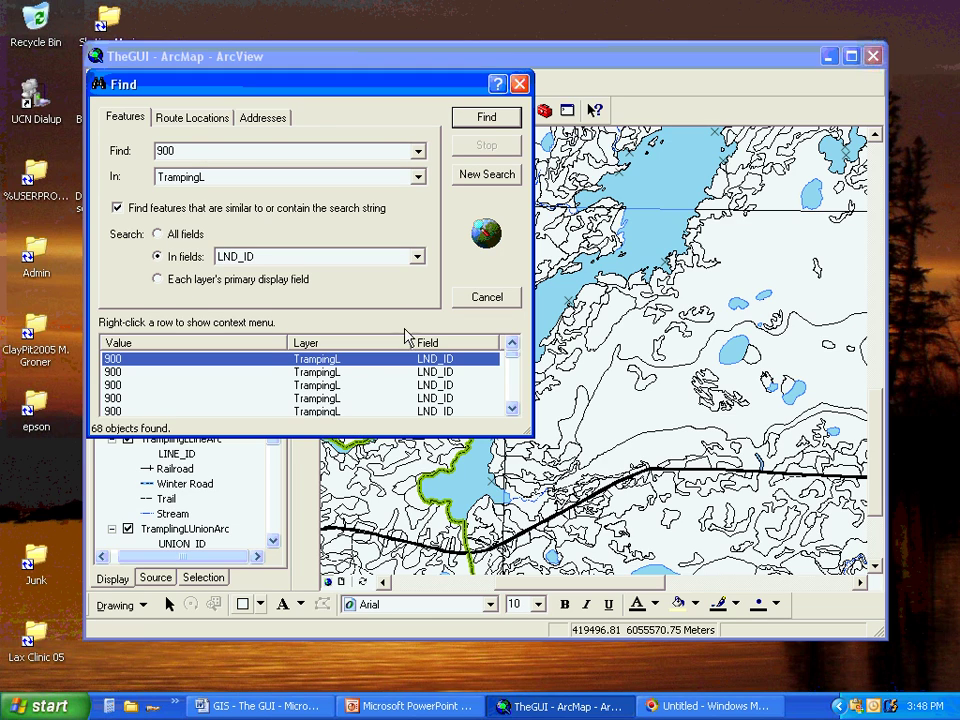
# - Look through the found TrampingL features and close the Find dialog
pyautogui.moveTo(513, 362)
pyautogui.mouseDown()
pyautogui.moveTo(511, 396)
pyautogui.moveTo(513, 358)
pyautogui.mouseUp()
pyautogui.click(486, 298)
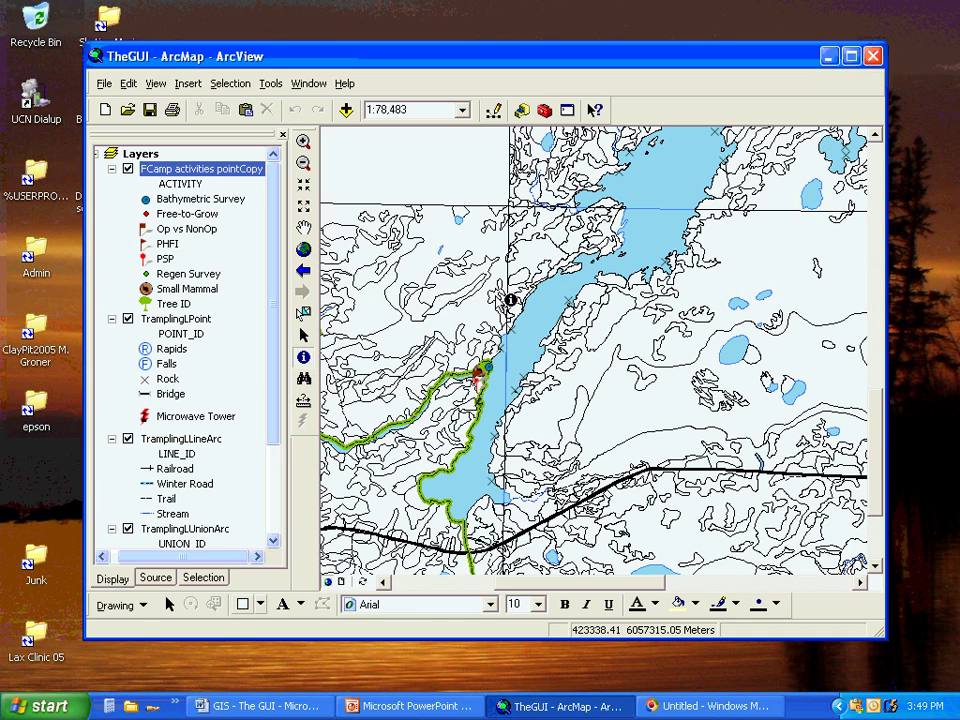
# - Measure the straight-line distance from the lake's northeast shore to the Bathymetric Survey point on the west shore
pyautogui.click(304, 407)
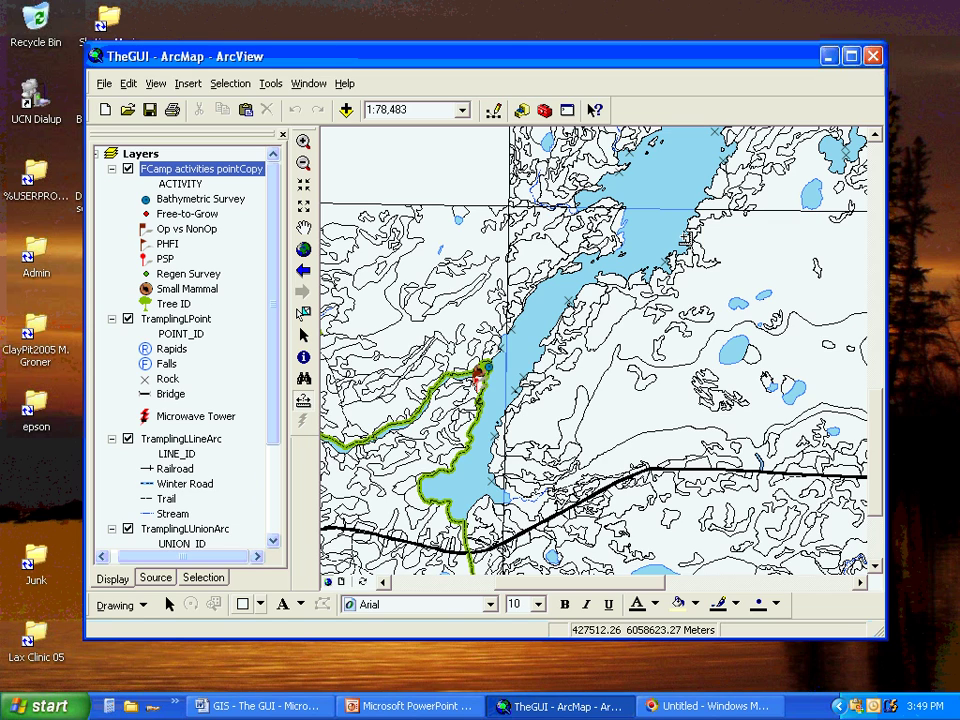
pyautogui.click(683, 237)
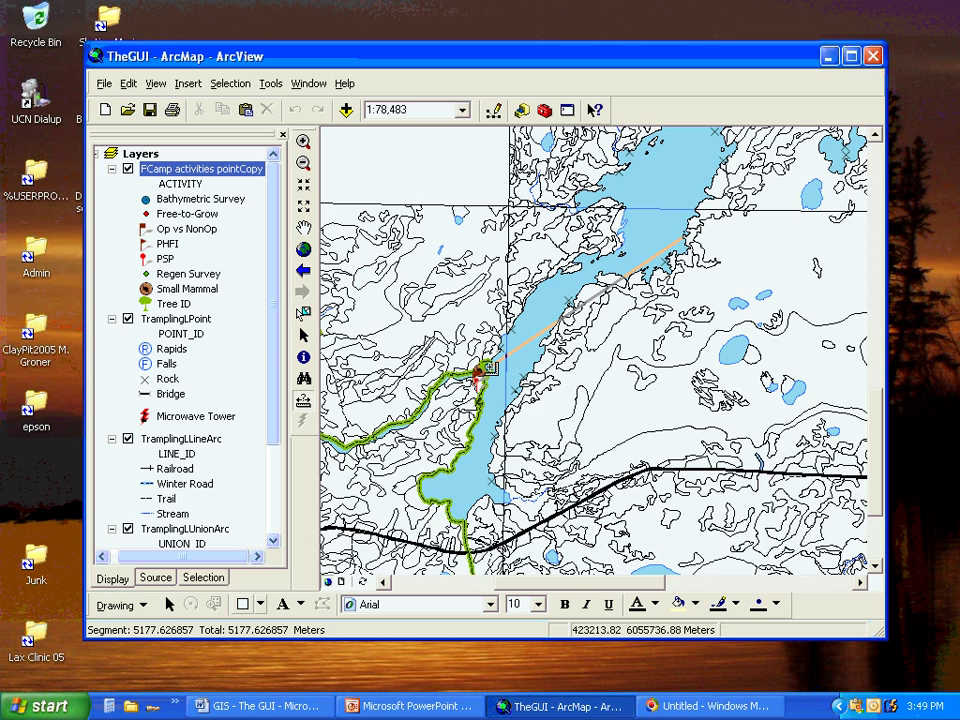
pyautogui.click(488, 368)
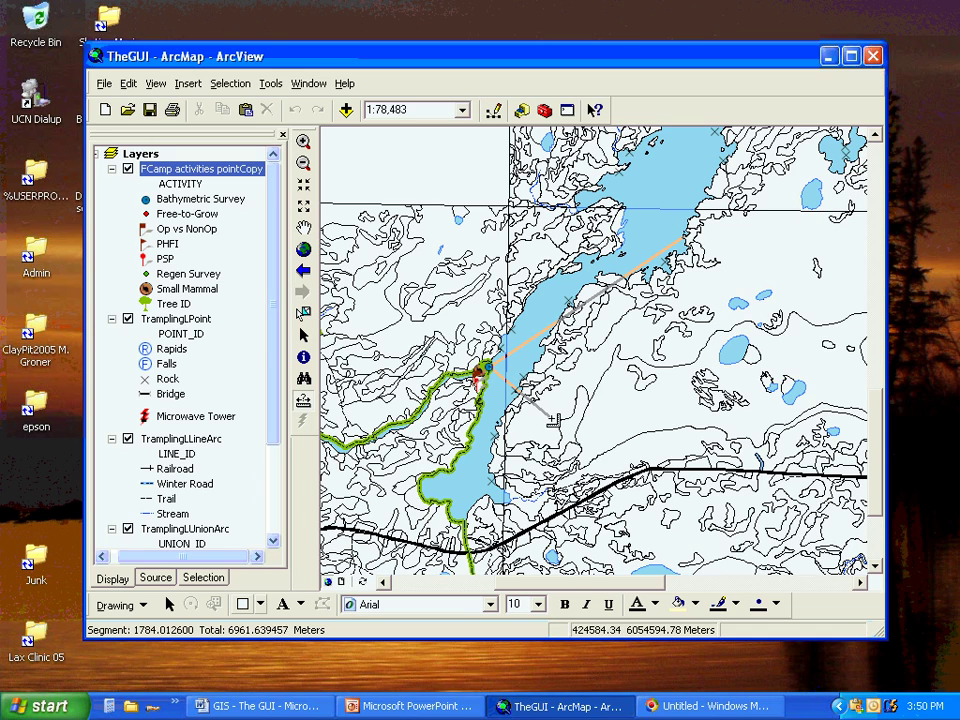
# - Extend the measurement along a zigzag path over the land east of the lake, and end it by switching to the Select Elements tool
pyautogui.click(557, 421)
pyautogui.click(627, 346)
pyautogui.click(690, 407)
pyautogui.click(630, 442)
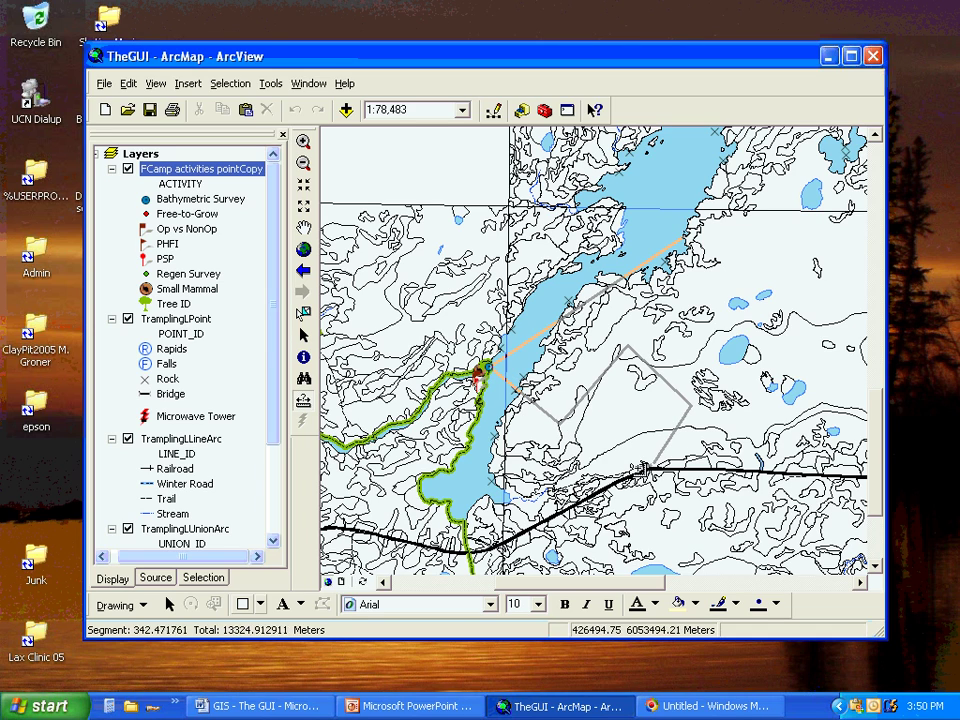
pyautogui.click(637, 502)
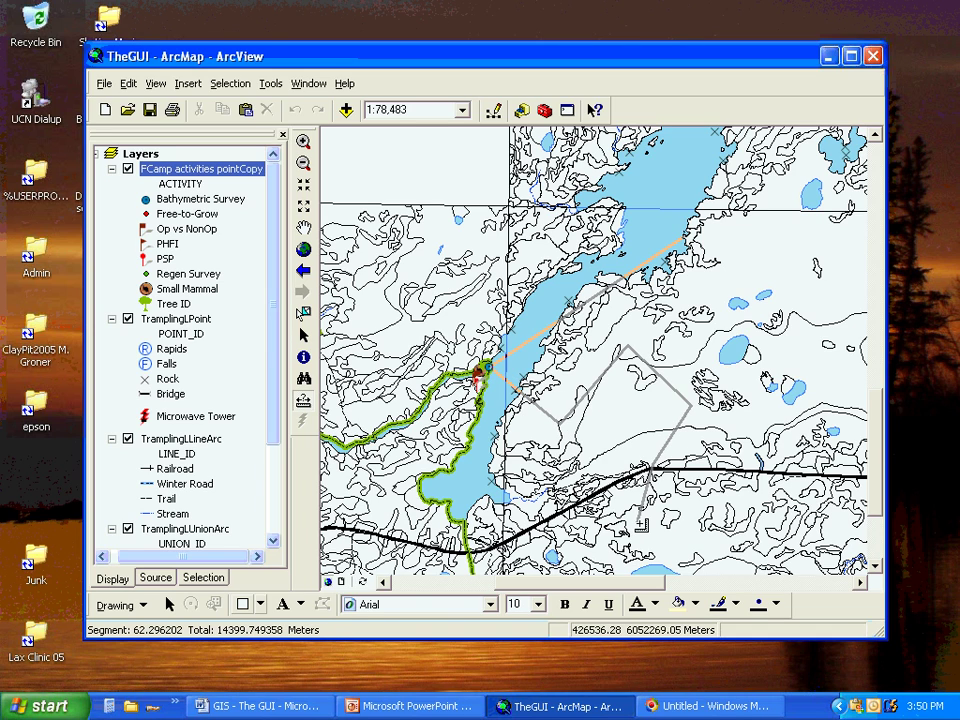
pyautogui.click(718, 510)
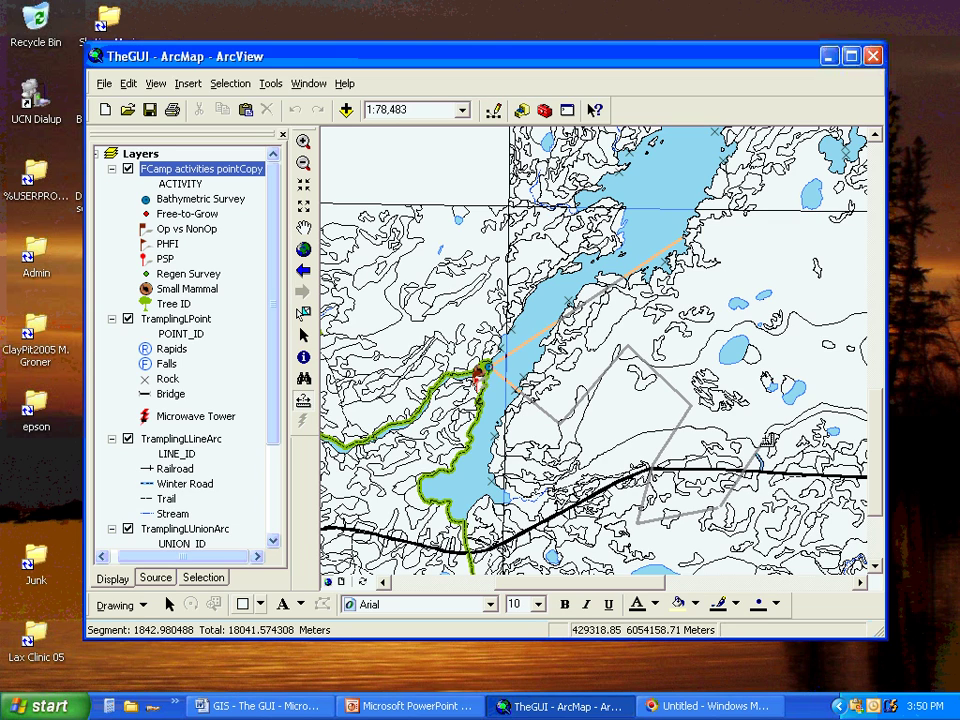
pyautogui.click(768, 441)
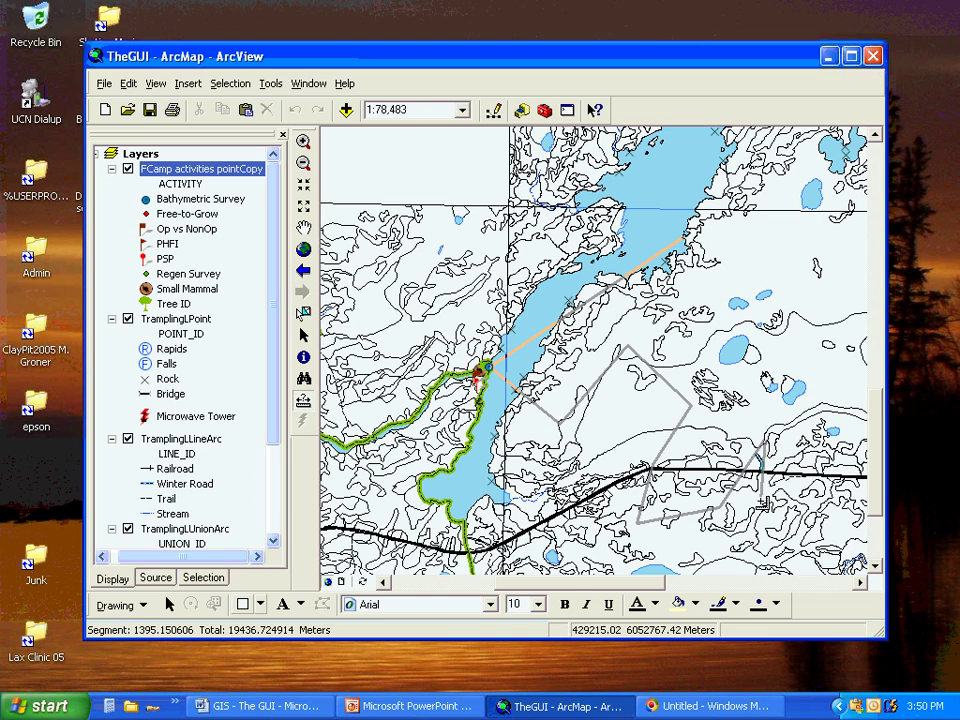
pyautogui.rightClick(762, 503)
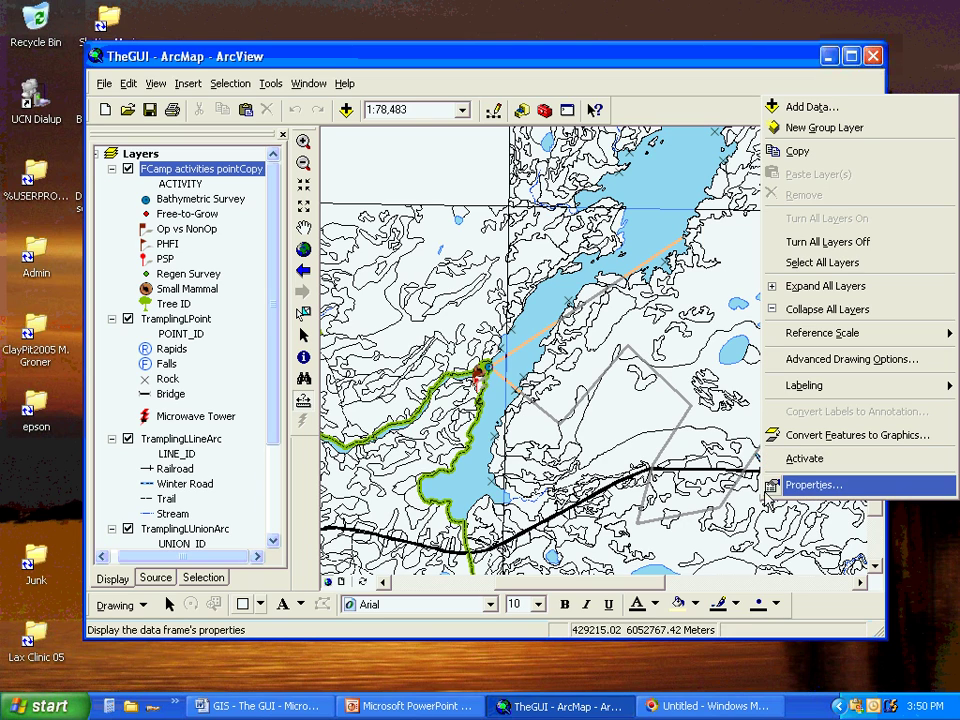
pyautogui.click(760, 490)
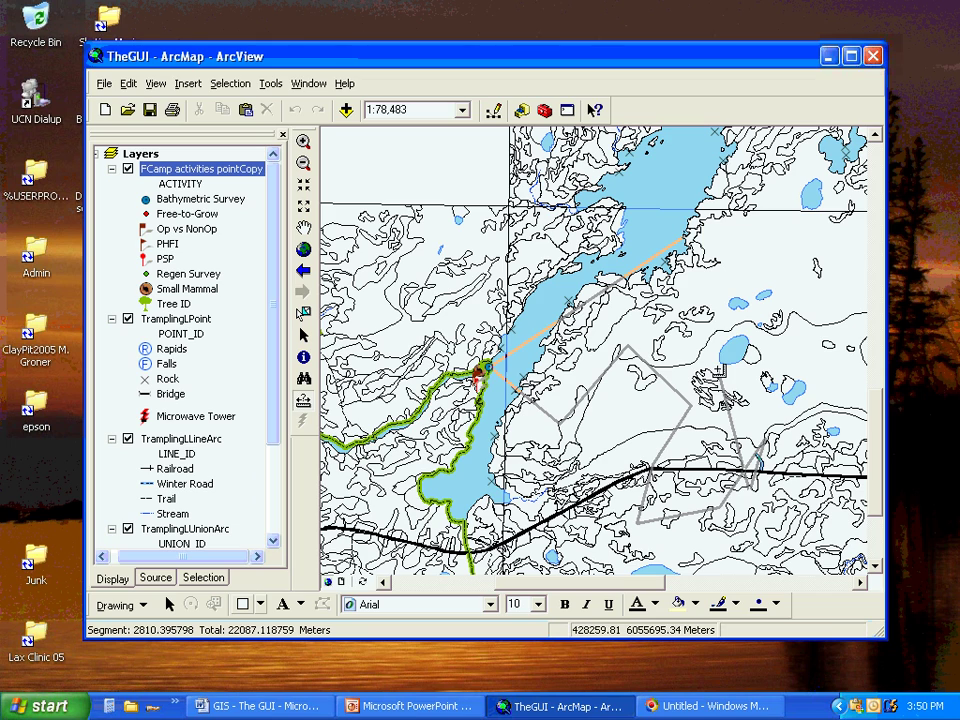
pyautogui.click(717, 372)
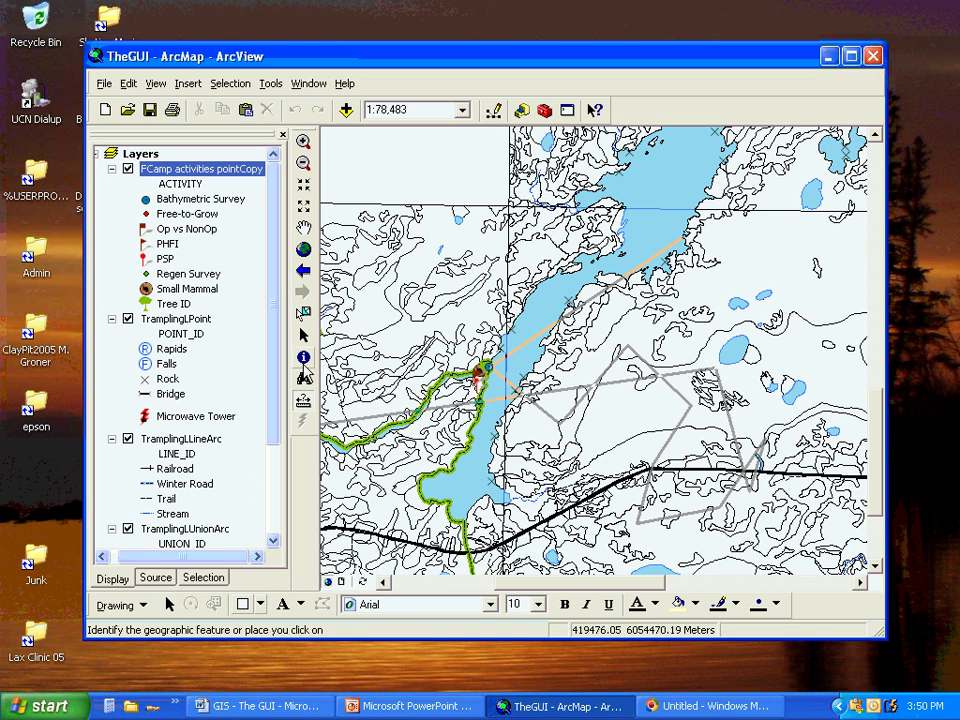
pyautogui.click(304, 336)
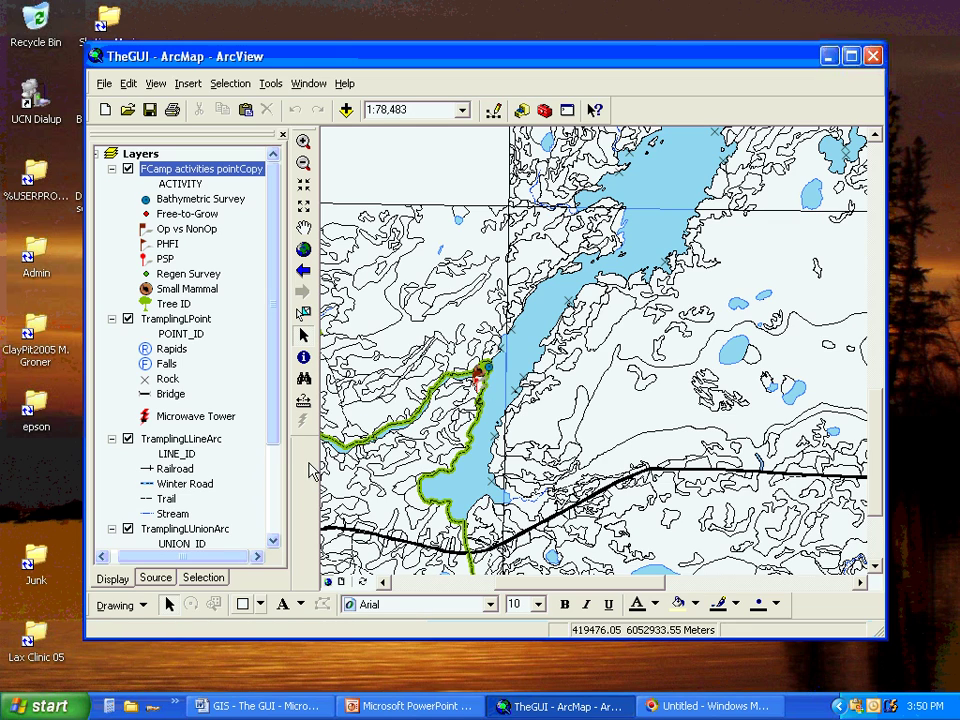